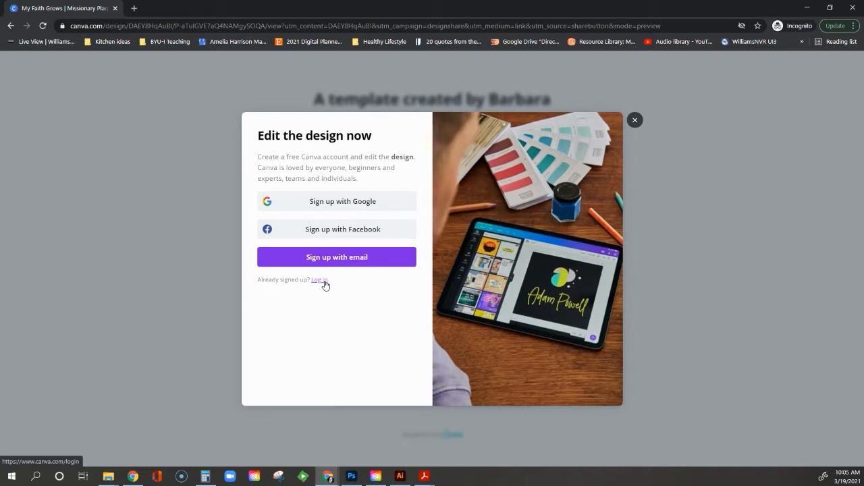
# Log in to Canva so the plaque template copy opens in the editor.
pyautogui.click(320, 280)
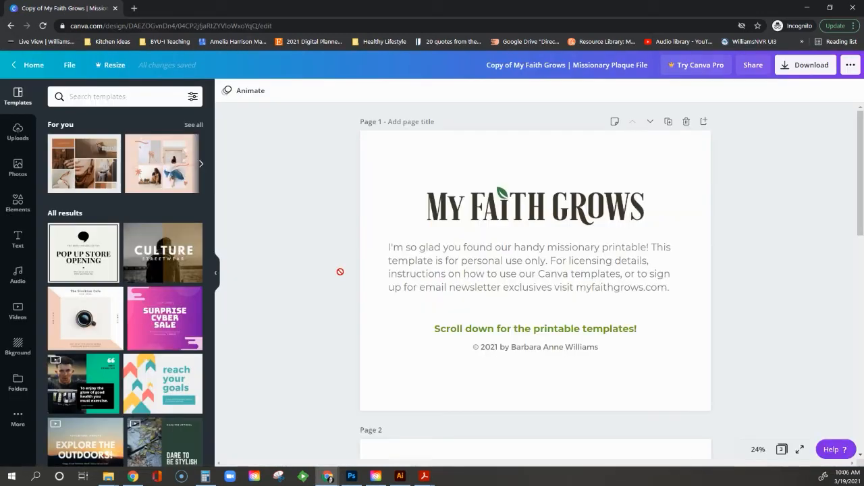
# Scroll through Pages 2 and 3, then return to the Page 2 plaque with the Danish flag.
pyautogui.scroll(-5, 469, 256)
pyautogui.scroll(3, 518, 176)
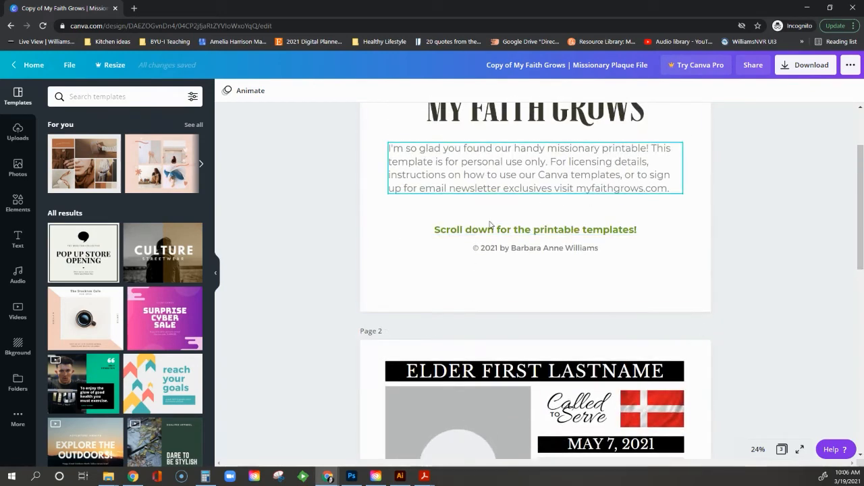
pyautogui.scroll(-4, 505, 264)
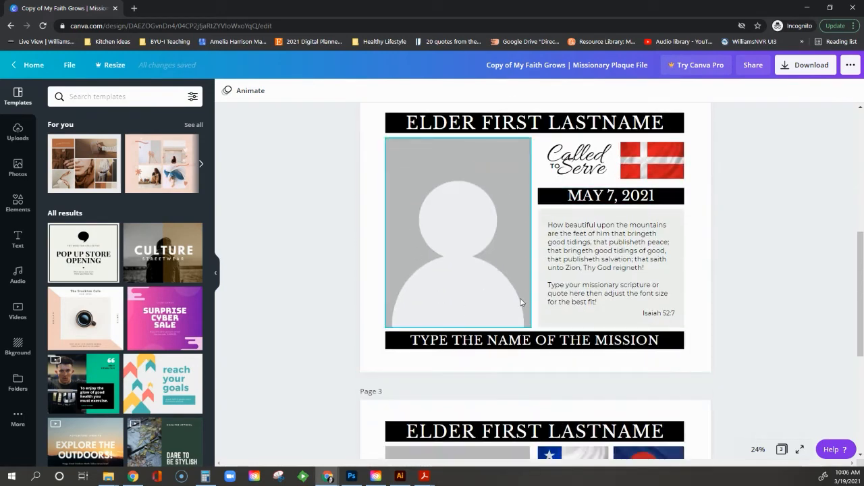
pyautogui.scroll(-5, 521, 301)
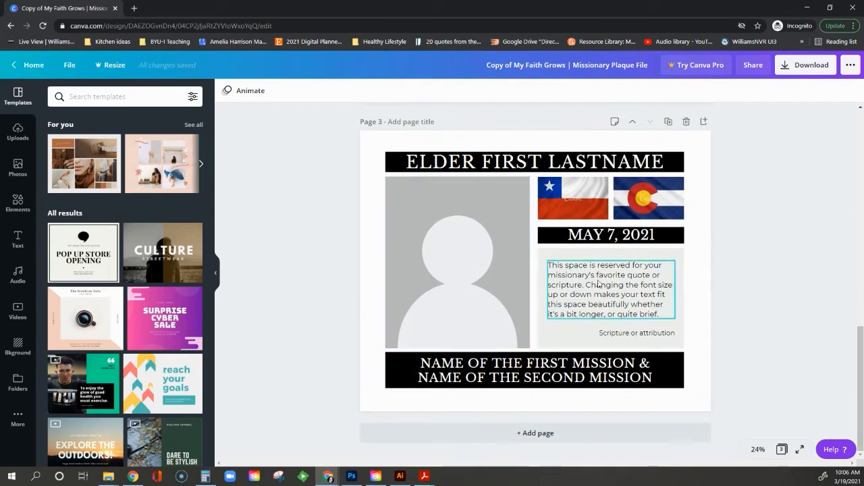
pyautogui.scroll(5, 604, 312)
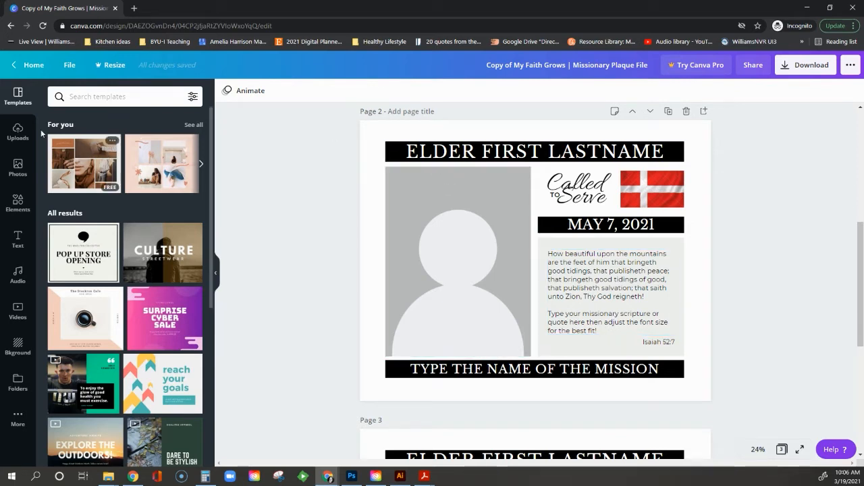
# Upload the vintage woman portrait from File Explorer and drop it into Page 2's photo frame.
pyautogui.click(18, 133)
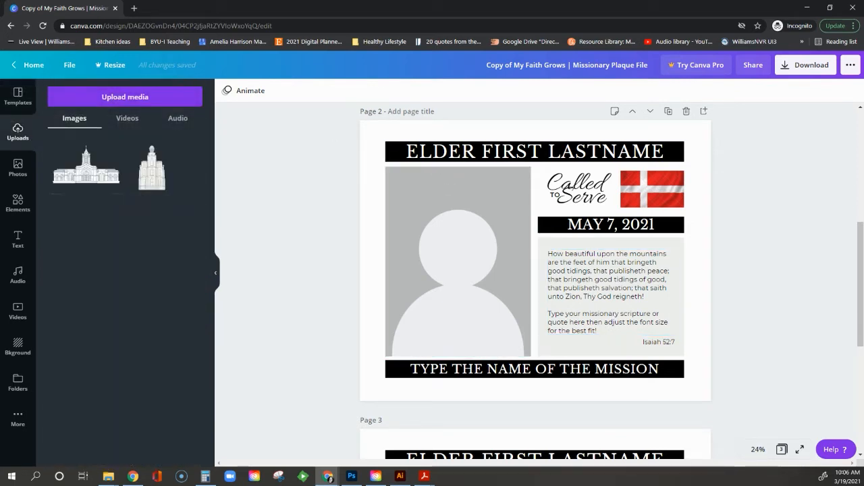
pyautogui.hotkey('alt', 'Tab')
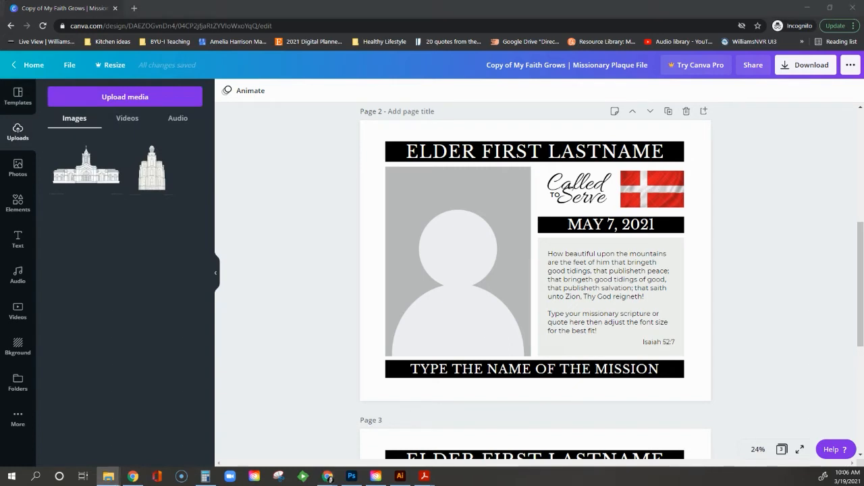
pyautogui.moveTo(0, 226); pyautogui.dragTo(96, 239)
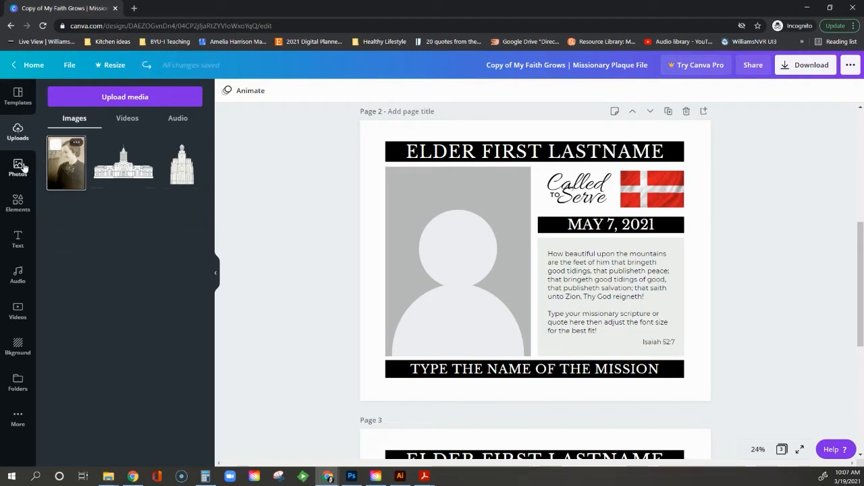
pyautogui.moveTo(67, 173); pyautogui.dragTo(387, 254)
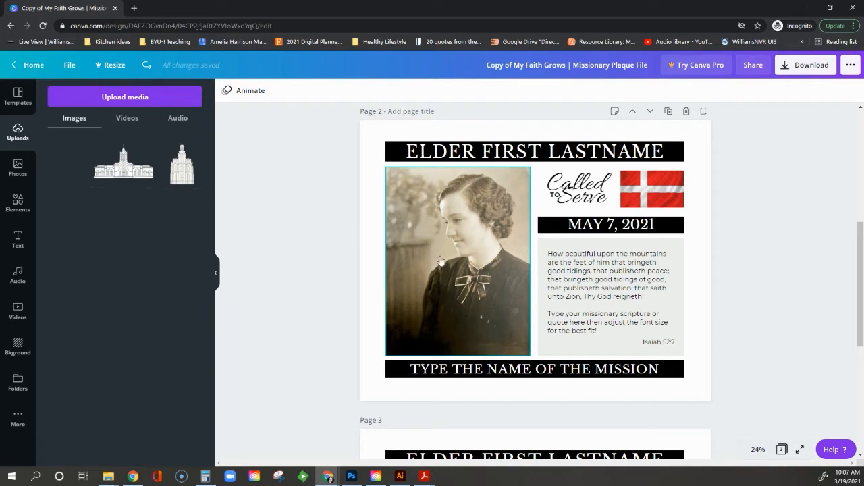
# Crop the portrait, shifting it slightly lower within its photo frame.
pyautogui.doubleClick(472, 306)
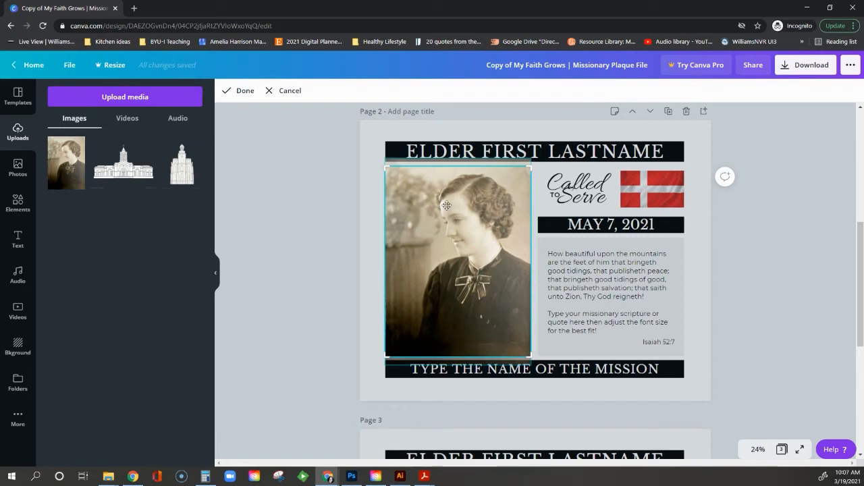
pyautogui.click(457, 370)
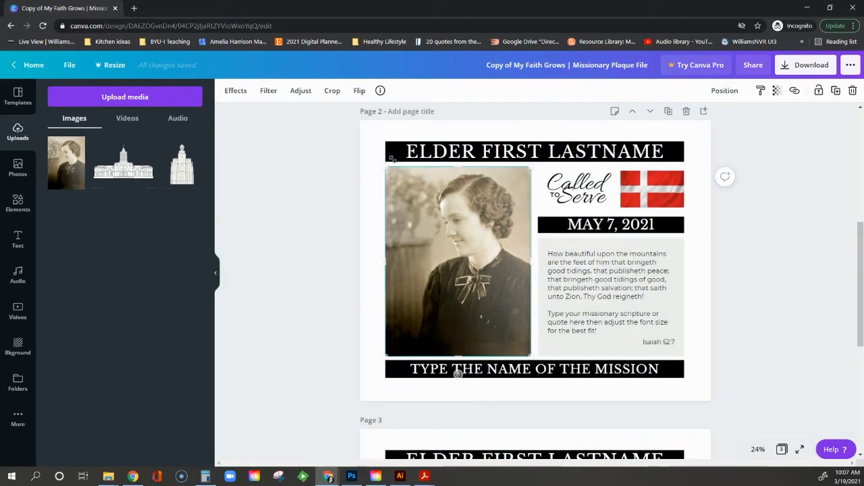
pyautogui.doubleClick(454, 316)
pyautogui.moveTo(434, 164); pyautogui.dragTo(436, 199)
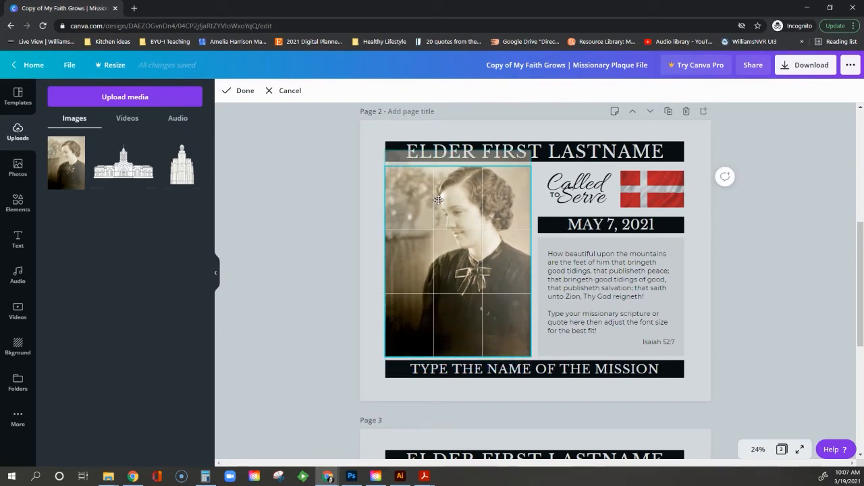
pyautogui.moveTo(449, 239); pyautogui.dragTo(449, 244)
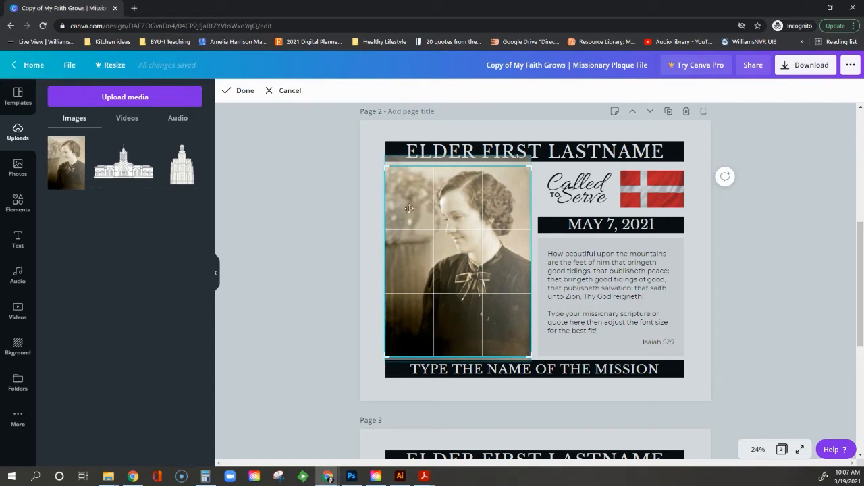
# Nudge the portrait up, enlarge it behind the frame, and apply the final crop.
pyautogui.doubleClick(430, 174)
pyautogui.doubleClick(436, 201)
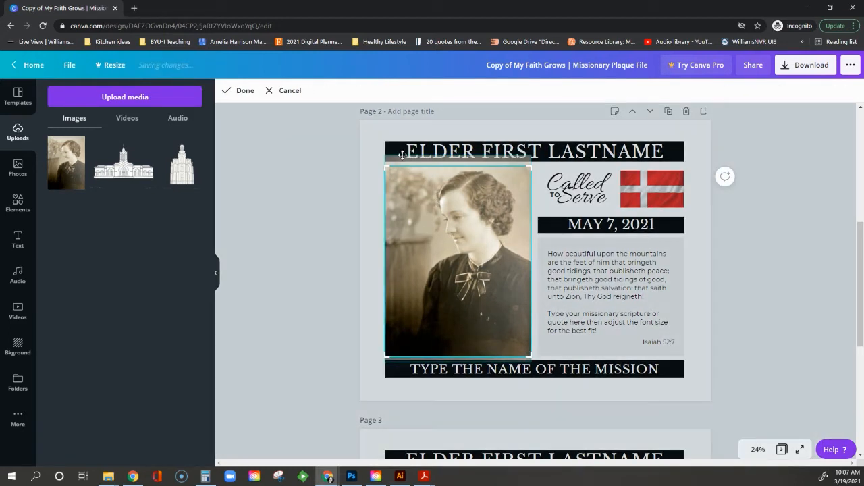
pyautogui.moveTo(403, 157); pyautogui.dragTo(402, 151)
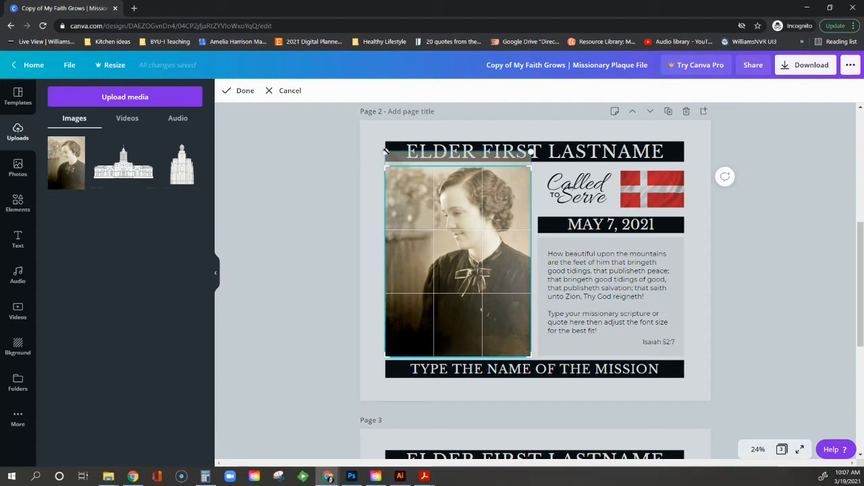
pyautogui.moveTo(386, 150); pyautogui.dragTo(399, 171)
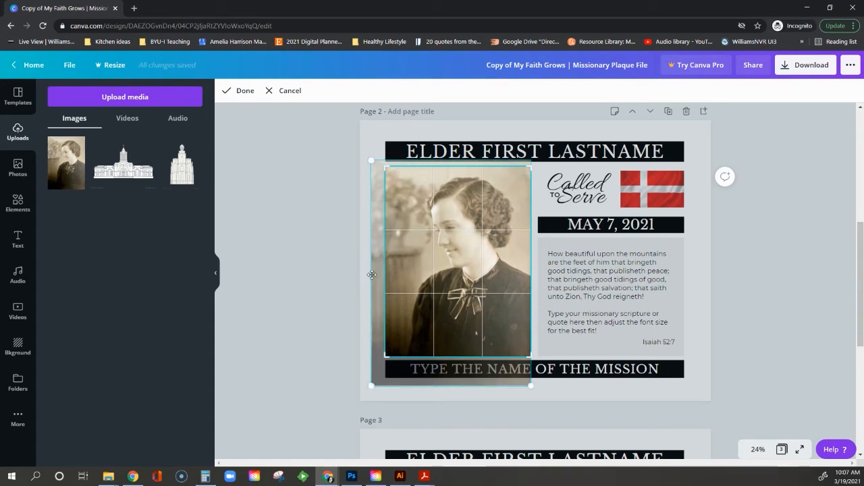
pyautogui.doubleClick(457, 267)
pyautogui.doubleClick(457, 267)
pyautogui.doubleClick(457, 267)
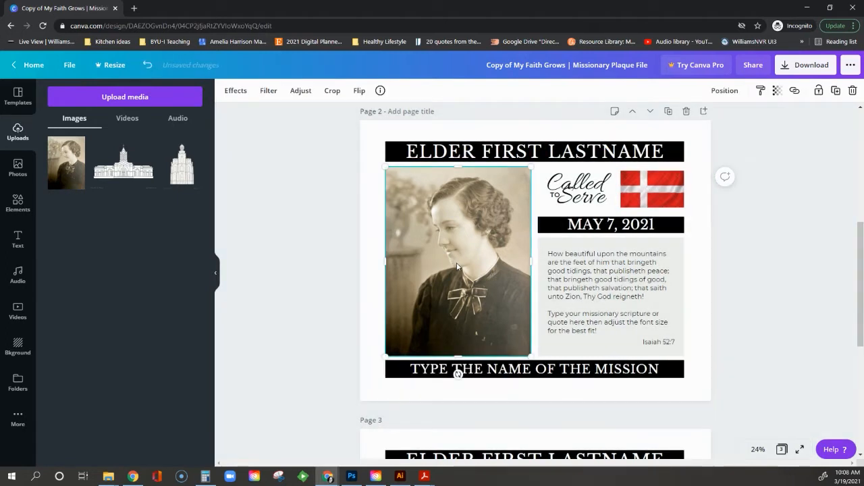
pyautogui.click(368, 272)
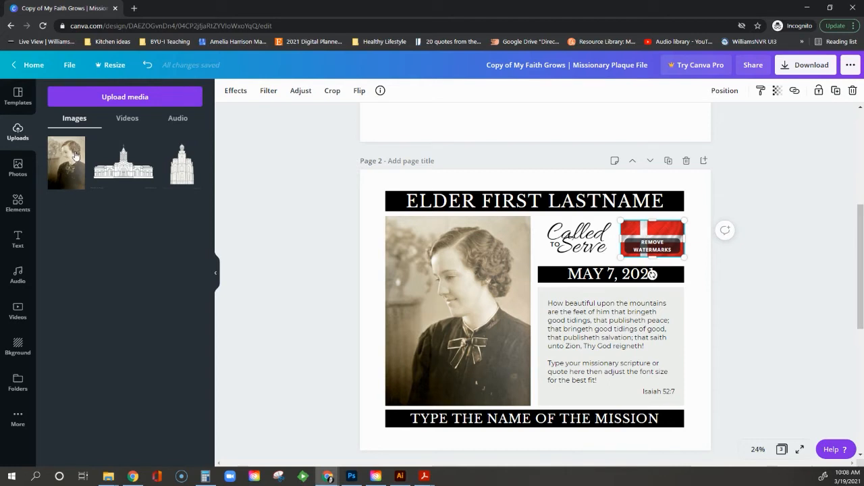
pyautogui.click(18, 167)
pyautogui.click(94, 96)
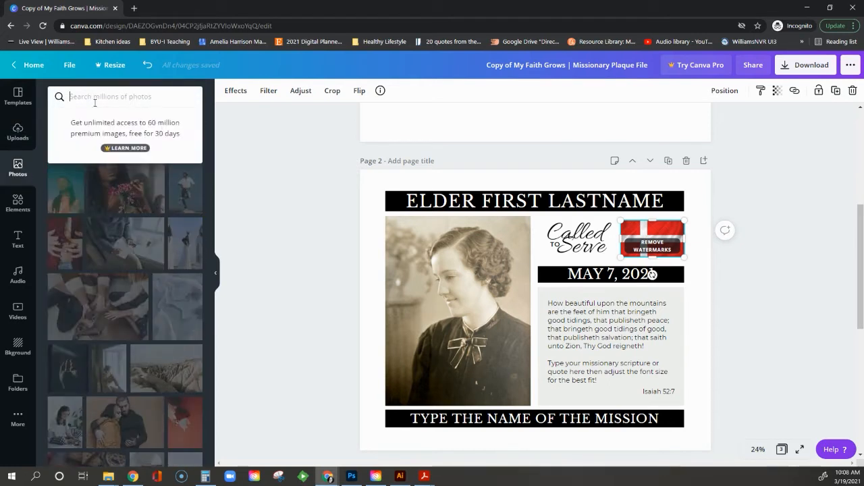
pyautogui.write('washington state flag')
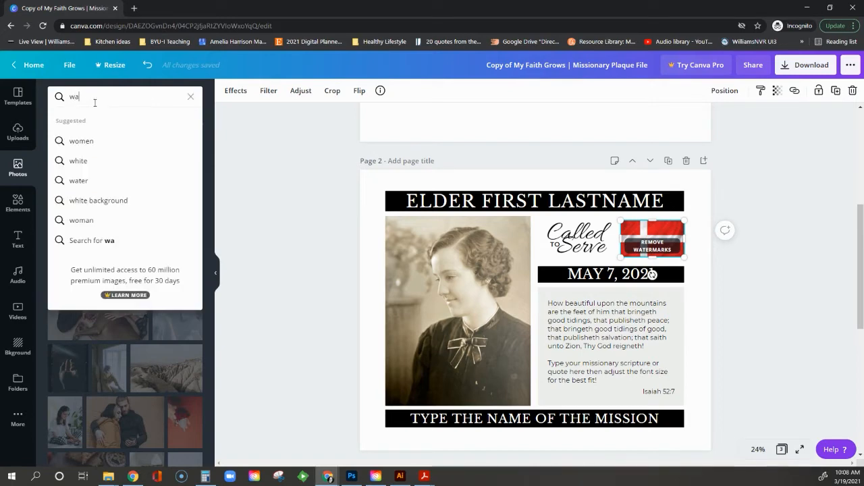
pyautogui.press('Return')
pyautogui.scroll(-5, 156, 391)
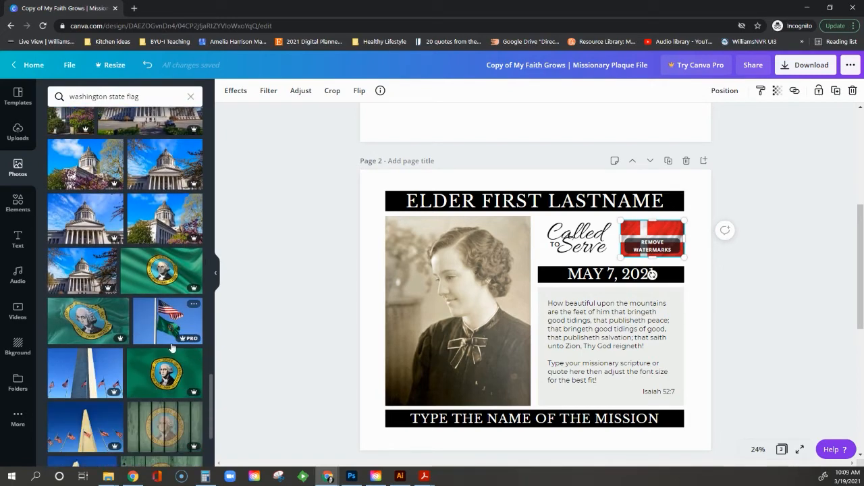
pyautogui.scroll(-5, 162, 328)
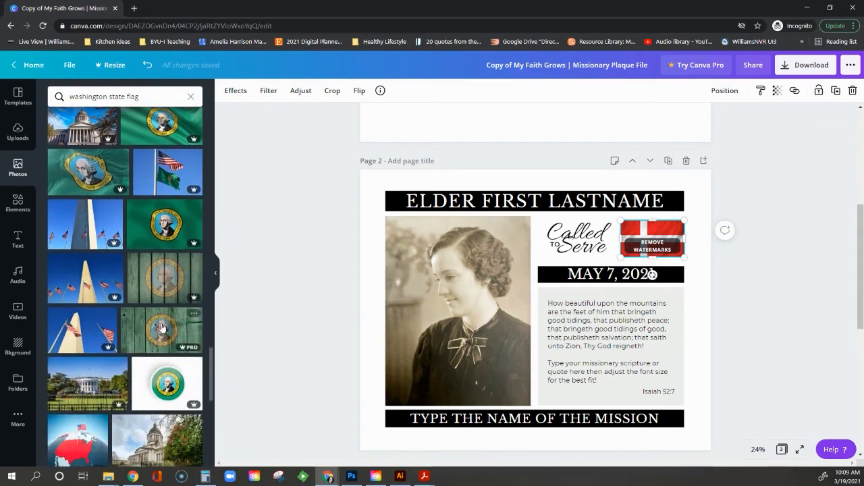
pyautogui.scroll(-2, 162, 328)
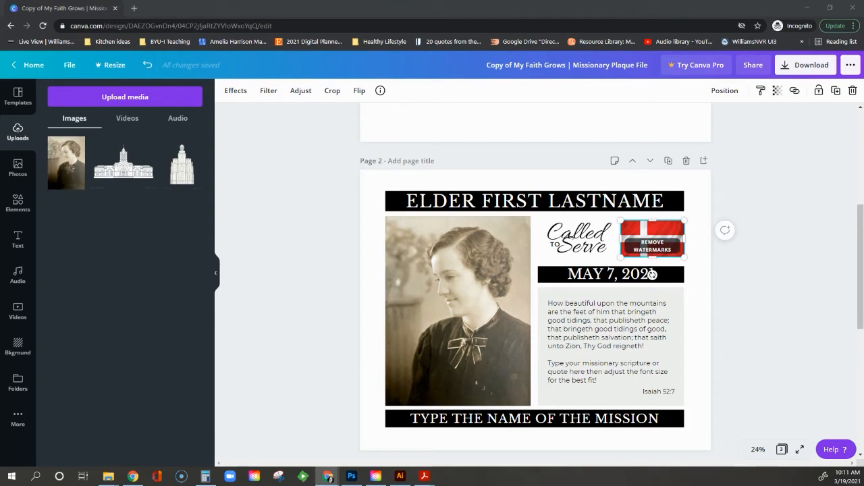
# Upload the green Washington state flag and place it in the frame beside 'Called to Serve'.
pyautogui.moveTo(0, 249); pyautogui.dragTo(131, 253)
pyautogui.moveTo(114, 295); pyautogui.dragTo(113, 295)
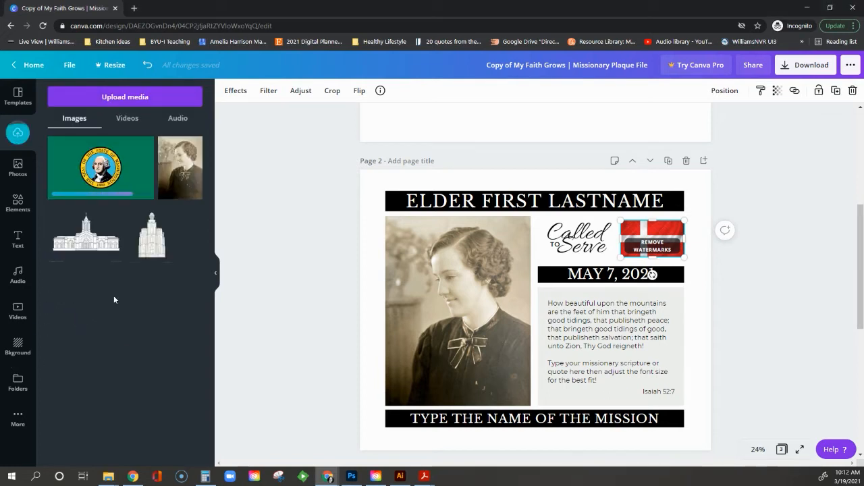
pyautogui.moveTo(110, 181); pyautogui.dragTo(635, 230)
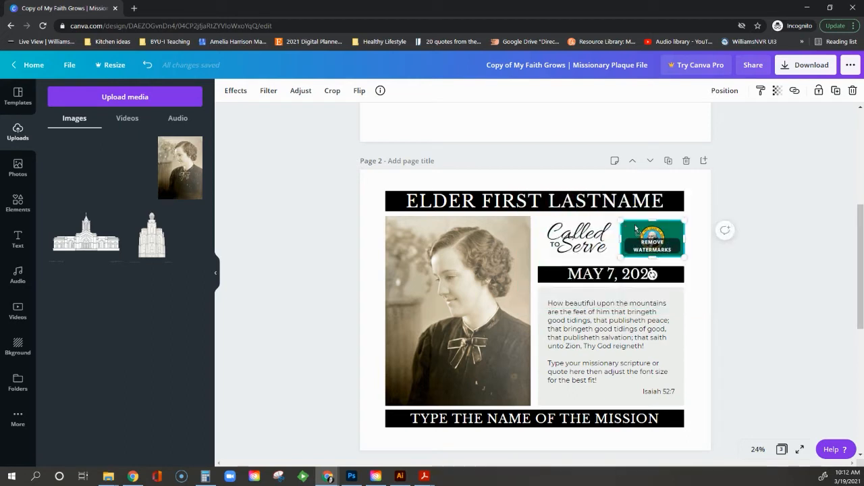
pyautogui.click(697, 289)
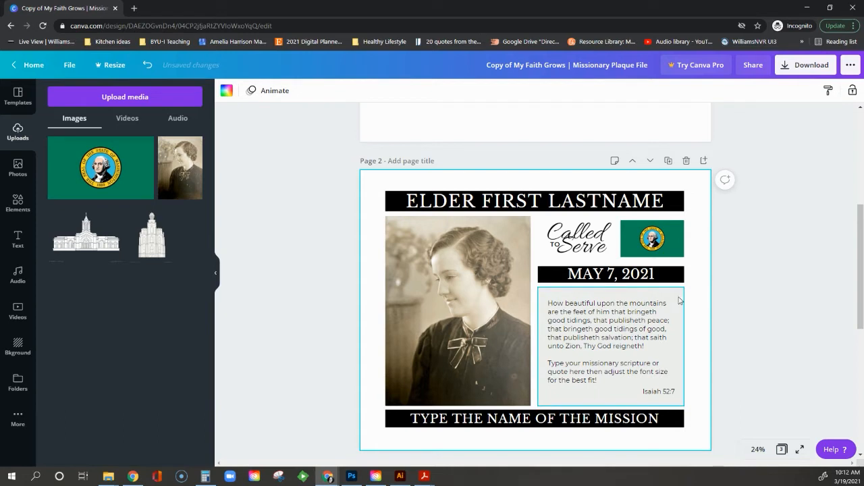
# Replace the ELDER FIRST LASTNAME title with the sister missionary's full name.
pyautogui.click(525, 209)
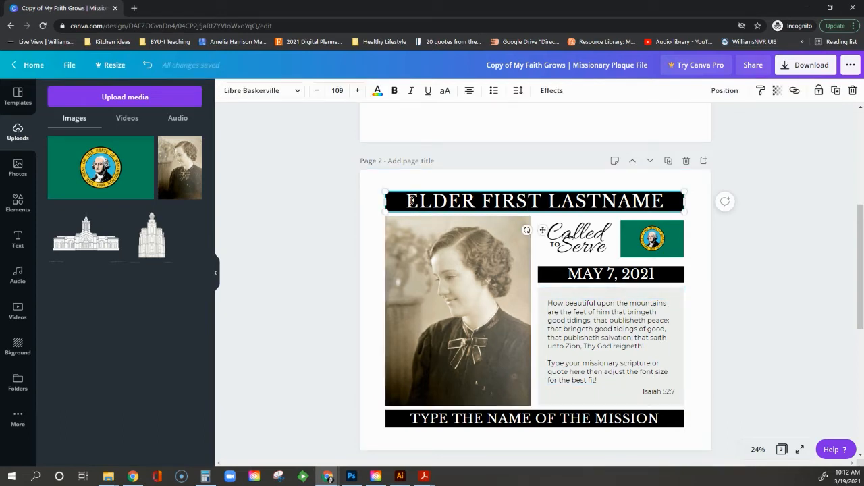
pyautogui.moveTo(409, 201); pyautogui.dragTo(547, 201)
pyautogui.moveTo(664, 204); pyautogui.dragTo(408, 208)
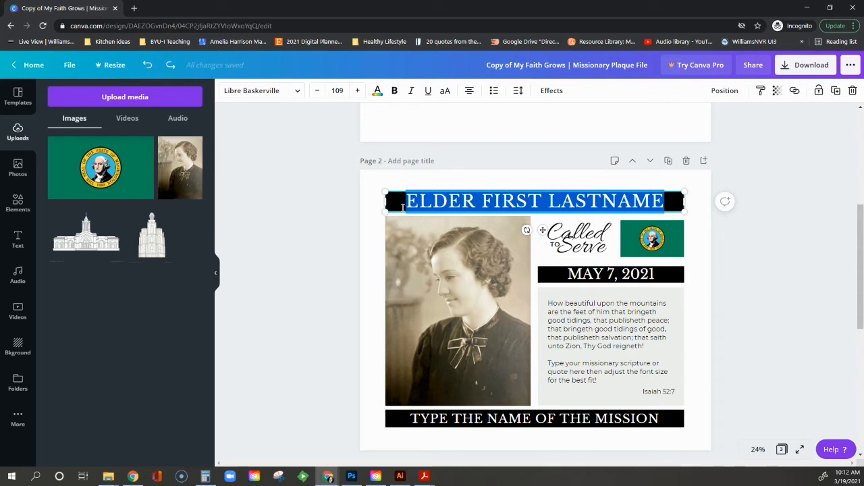
pyautogui.write('SISTER')
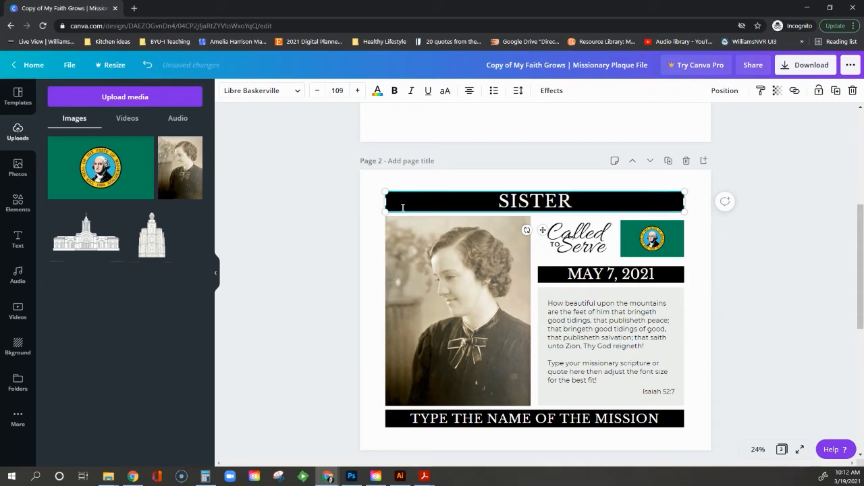
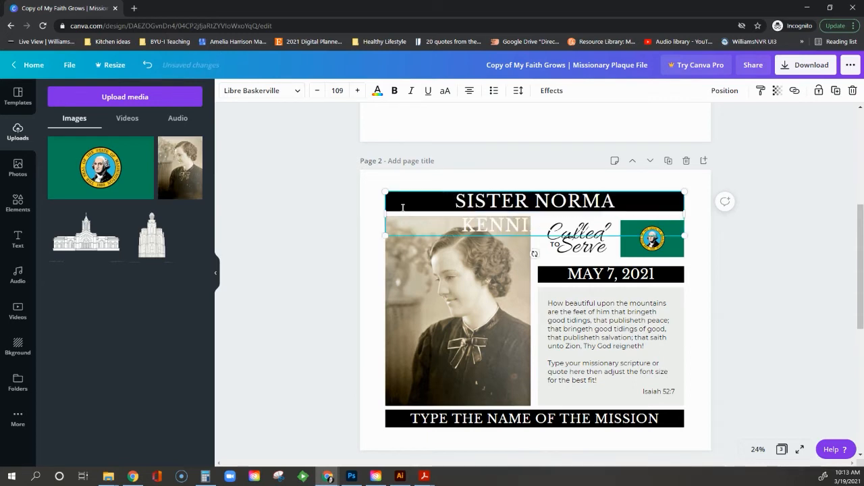
# Tighten the letter spacing of the new name title.
pyautogui.hotkey('ctrl', 'a')
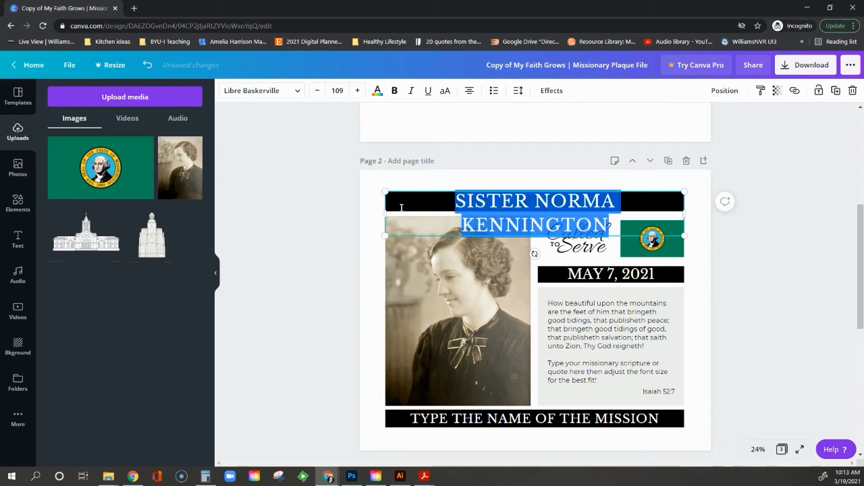
pyautogui.click(518, 90)
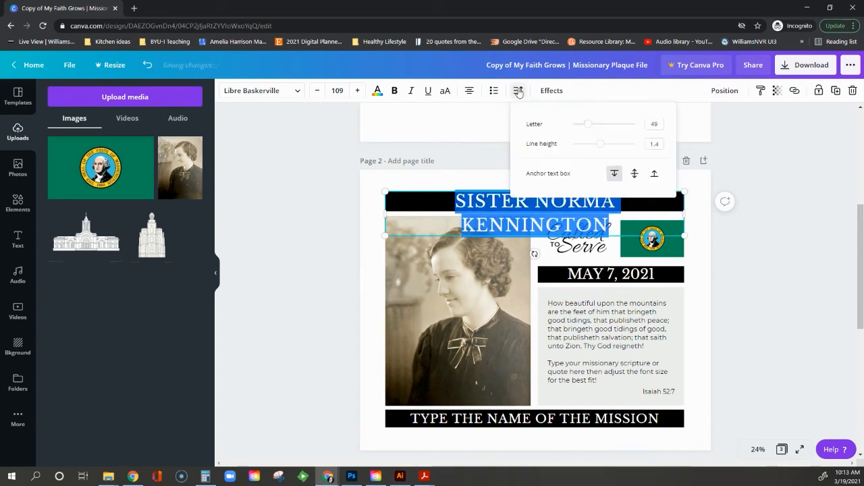
pyautogui.moveTo(589, 127); pyautogui.dragTo(585, 129)
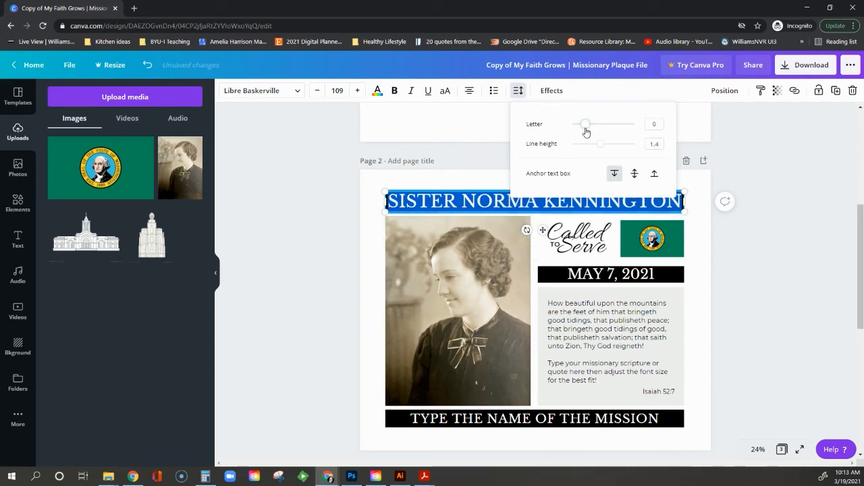
pyautogui.click(358, 231)
pyautogui.click(368, 234)
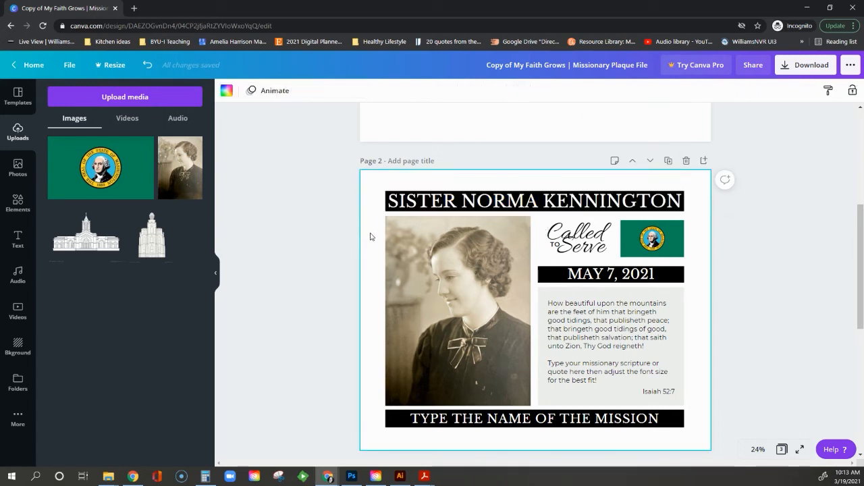
# Reduce the name title's font size to 104 so it fits on one line.
pyautogui.click(538, 200)
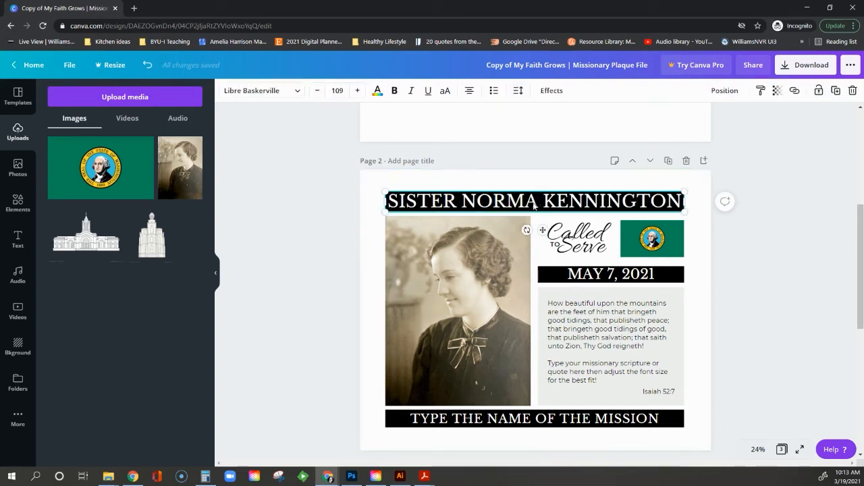
pyautogui.click(317, 94)
pyautogui.click(317, 94)
pyautogui.click(318, 95)
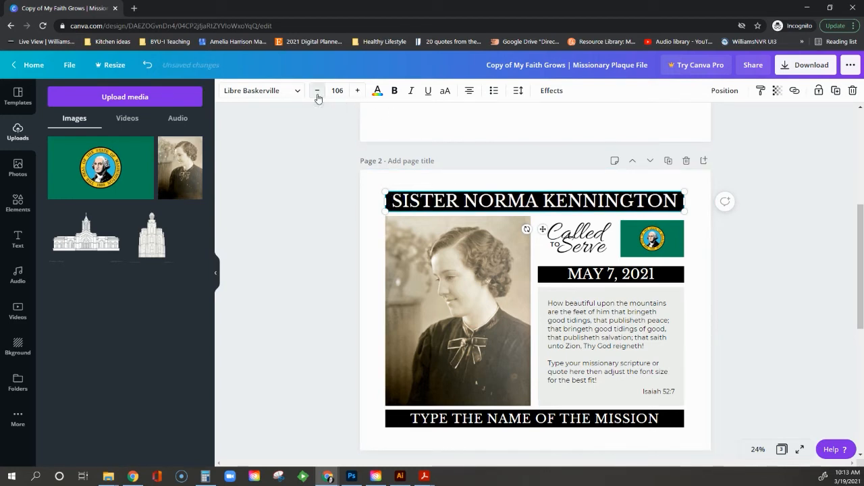
pyautogui.click(317, 95)
pyautogui.click(318, 95)
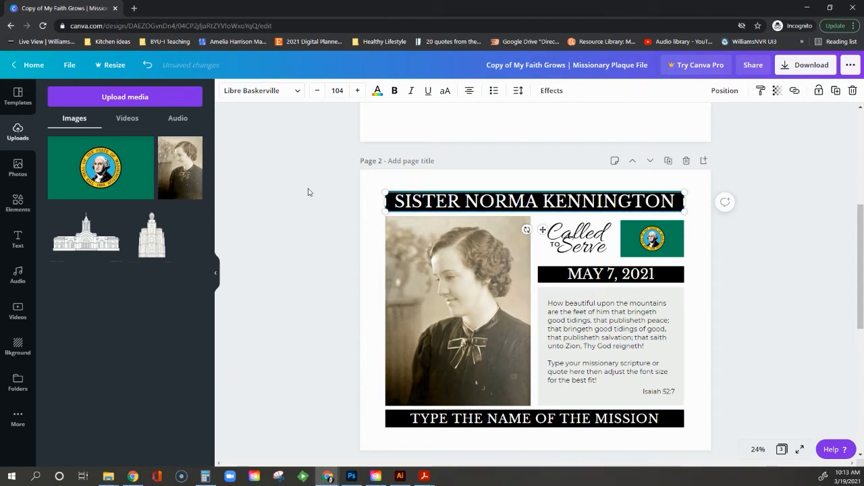
# Replace 'MAY 7, 2021' in the date banner with 'FEBRUARY 1935', fixing a typo.
pyautogui.click(442, 187)
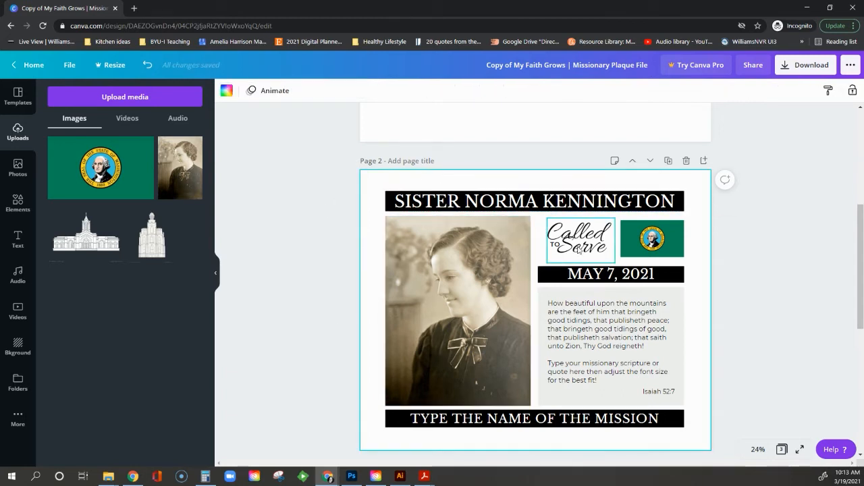
pyautogui.click(606, 274)
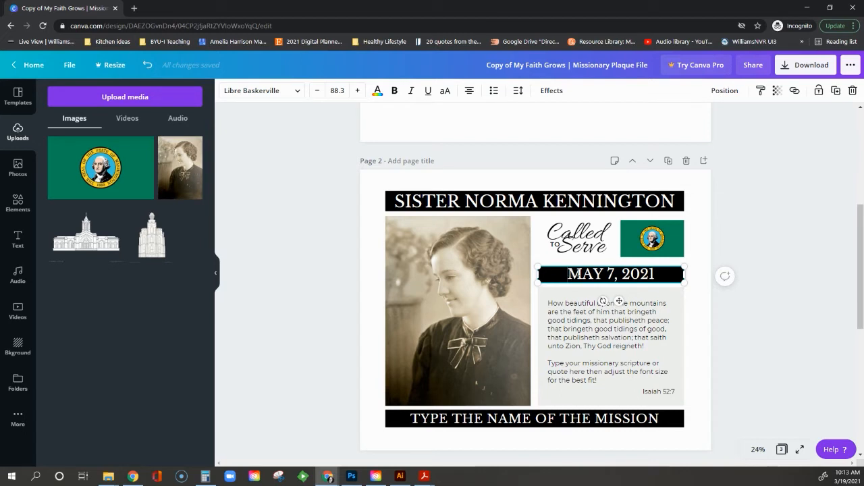
pyautogui.moveTo(568, 273); pyautogui.dragTo(656, 274)
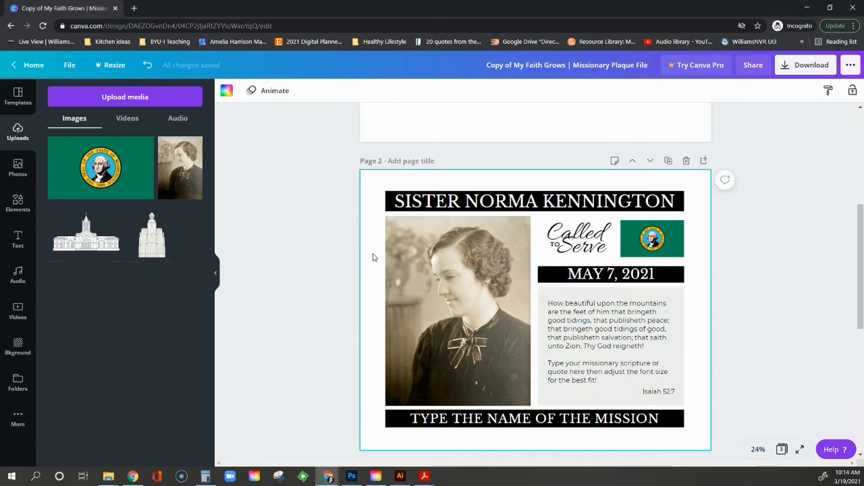
pyautogui.click(600, 273)
pyautogui.moveTo(568, 274); pyautogui.dragTo(655, 272)
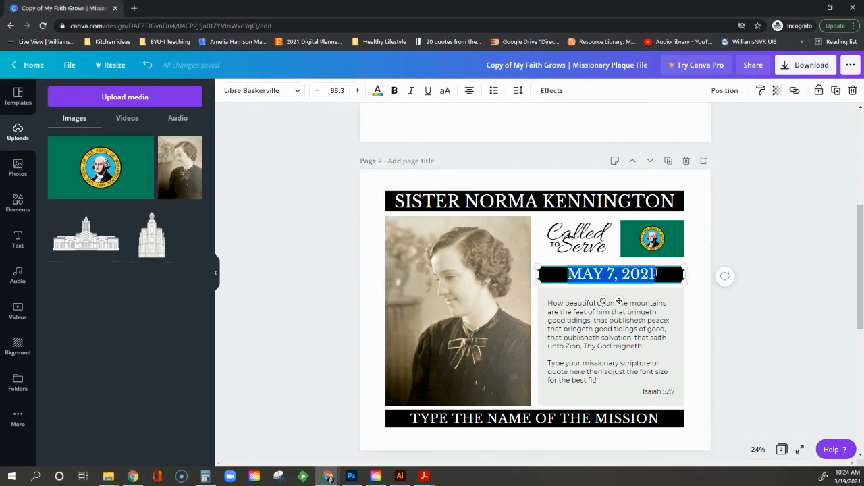
pyautogui.write('Februar')
pyautogui.press('BackSpace')
pyautogui.press('BackSpace')
pyautogui.press('BackSpace')
pyautogui.press('BackSpace')
pyautogui.press('BackSpace')
pyautogui.press('BackSpace')
pyautogui.write('EBRUARY 1935')
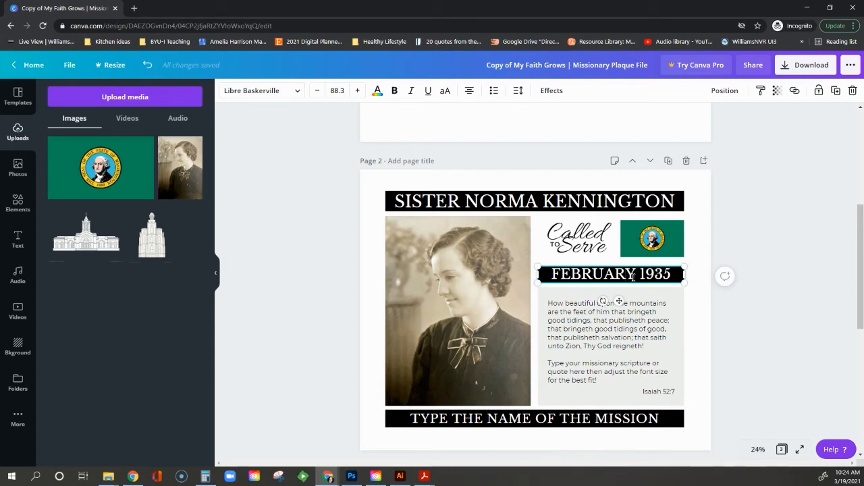
# Replace 'TYPE THE NAME OF THE' with 'NORTHWESTERN STATES' in the bottom mission banner.
pyautogui.click(514, 419)
pyautogui.moveTo(412, 419); pyautogui.dragTo(586, 417)
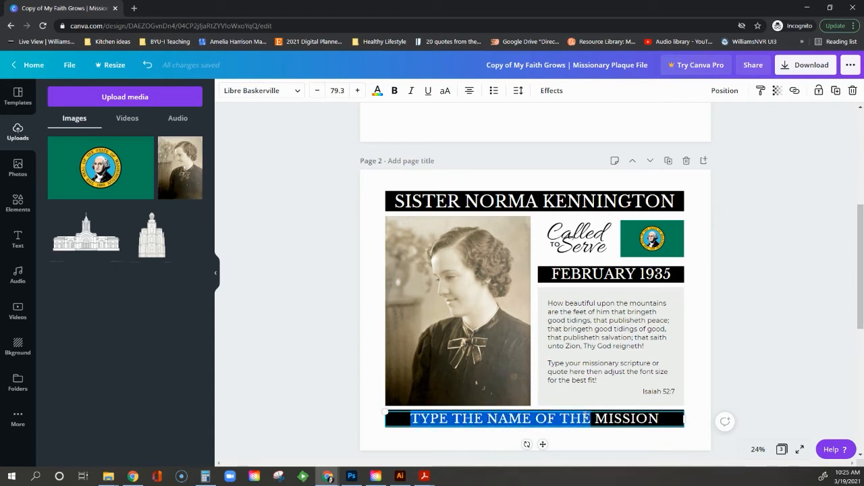
pyautogui.write('NORTHWESTE')
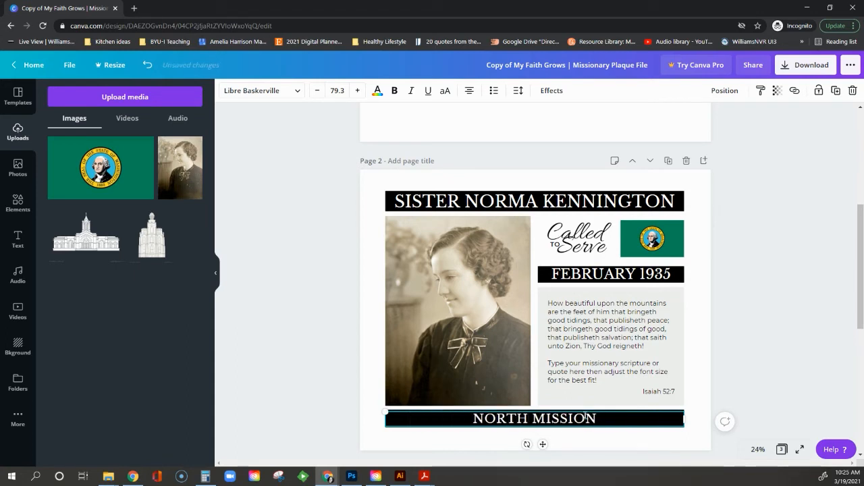
pyautogui.write('RN STATES')
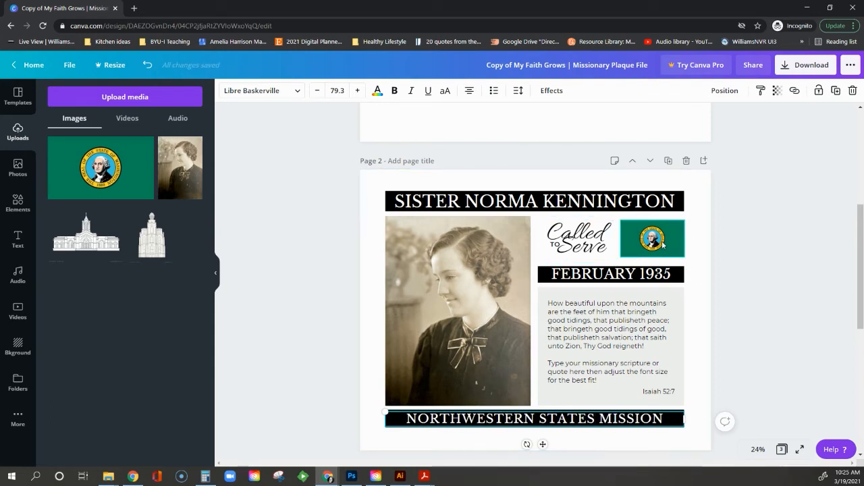
pyautogui.press('Escape')
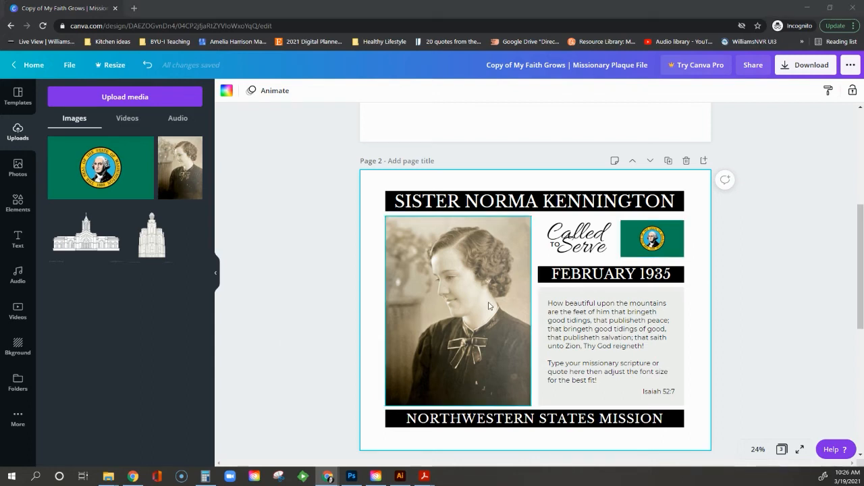
# Delete the placeholder instruction paragraph from the scripture box.
pyautogui.click(583, 337)
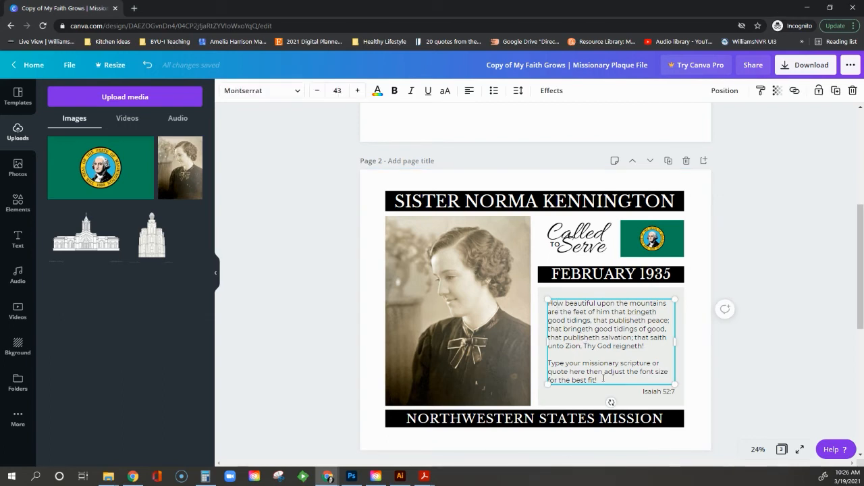
pyautogui.moveTo(601, 380); pyautogui.dragTo(549, 356)
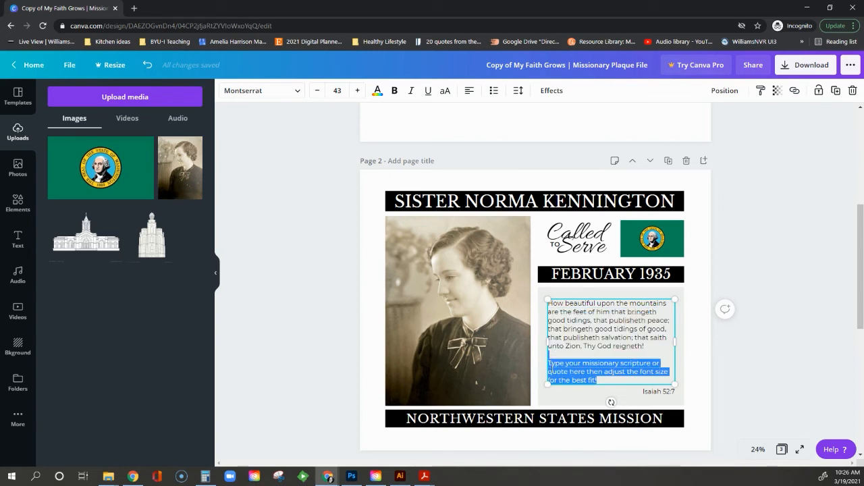
pyautogui.press('BackSpace')
pyautogui.press('BackSpace')
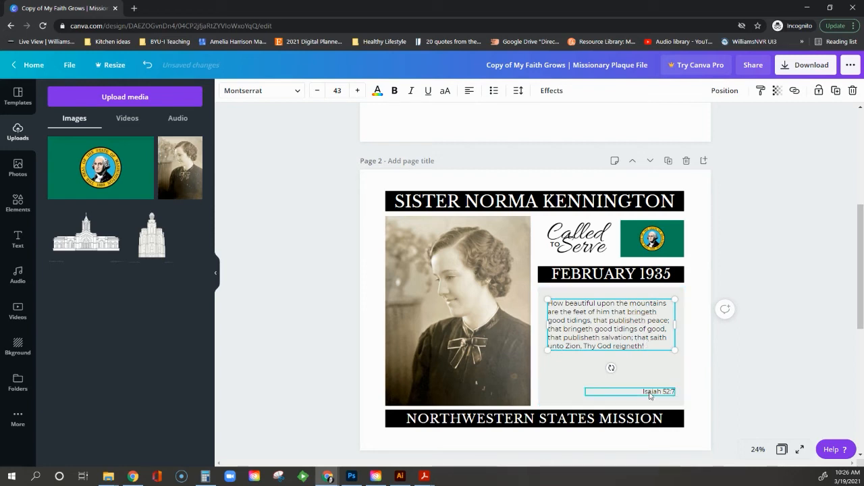
# Enlarge the Isaiah scripture text nine font steps, then shrink it back two steps.
pyautogui.moveTo(650, 345); pyautogui.dragTo(543, 313)
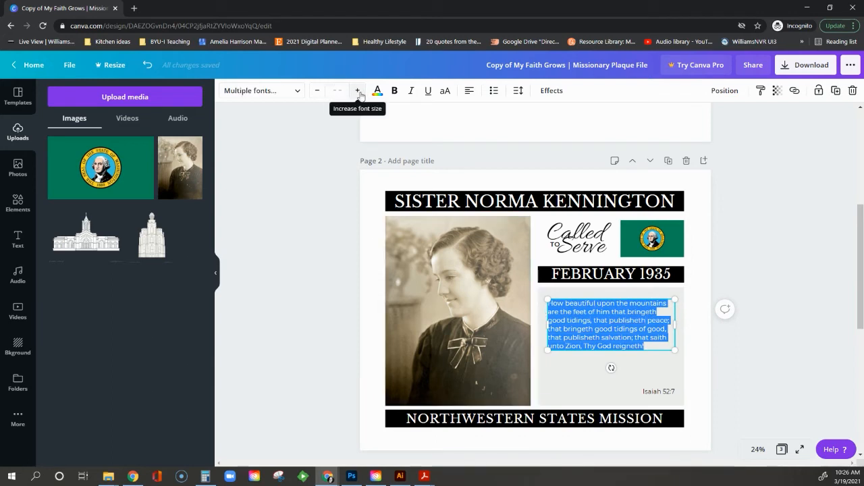
pyautogui.click(358, 91)
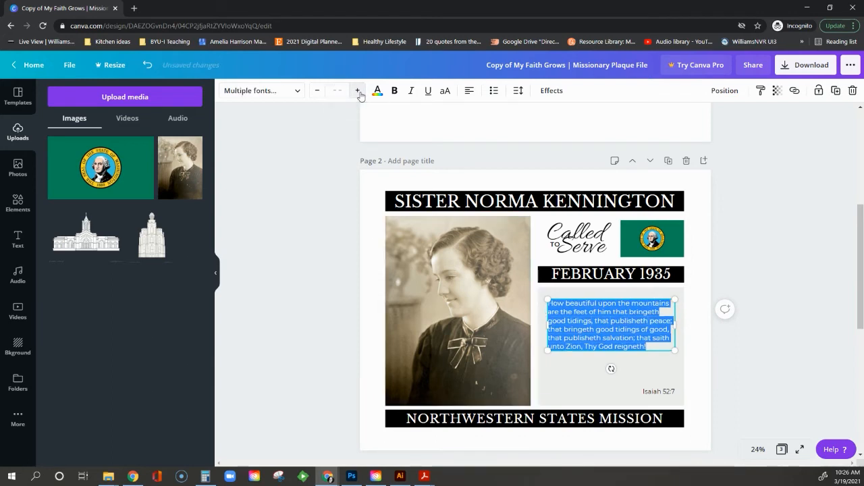
pyautogui.click(358, 91)
pyautogui.click(359, 91)
pyautogui.click(358, 91)
pyautogui.click(359, 91)
pyautogui.click(358, 92)
pyautogui.click(358, 92)
pyautogui.click(358, 91)
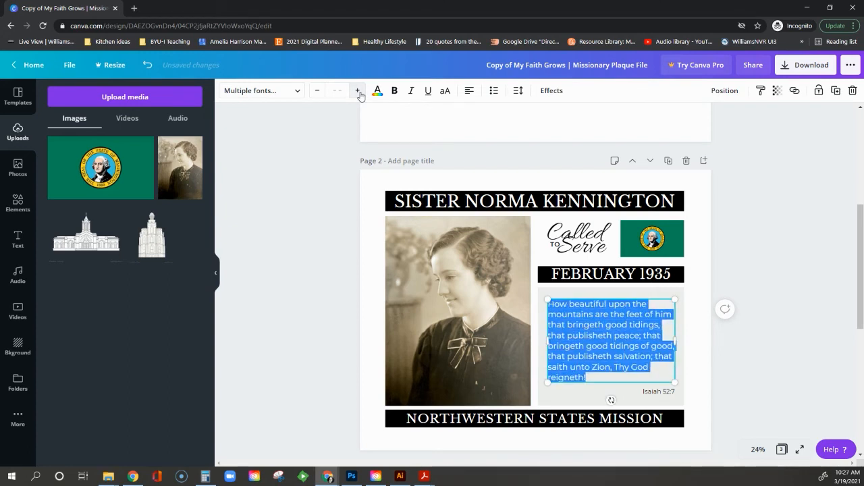
pyautogui.click(359, 91)
pyautogui.click(359, 91)
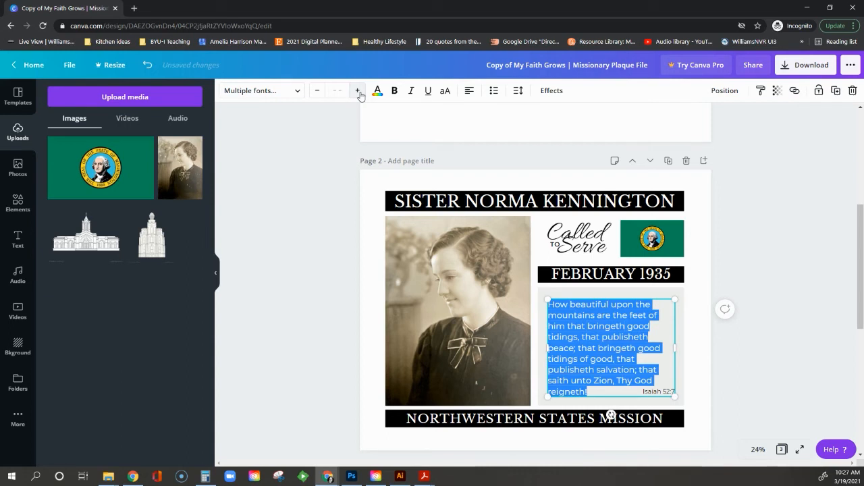
pyautogui.click(317, 92)
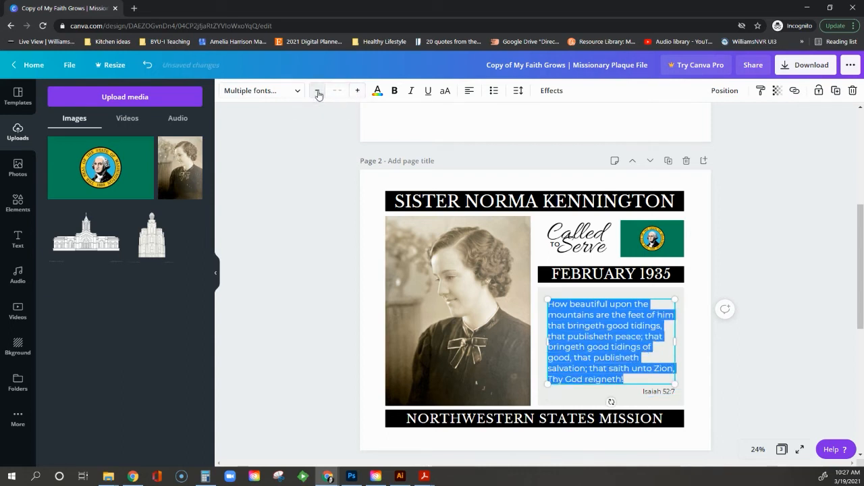
pyautogui.click(317, 92)
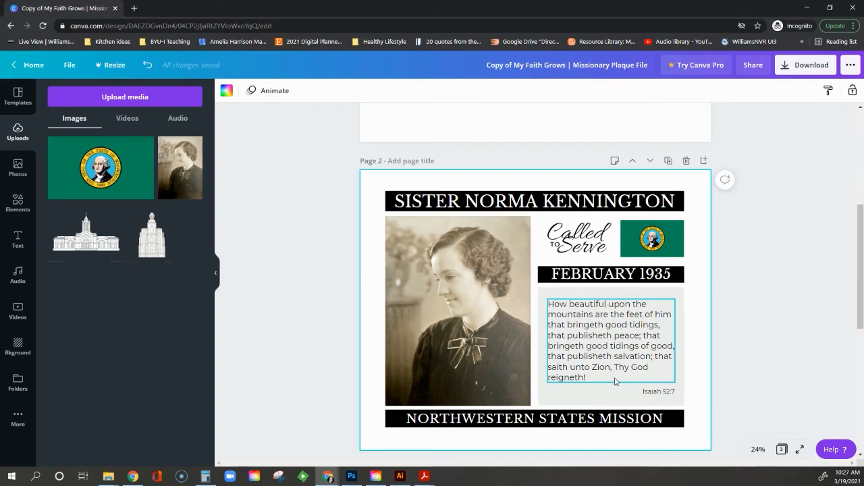
# Increase the Isaiah 52:7 reference font size from 40 to 43.
pyautogui.click(653, 395)
pyautogui.click(358, 93)
pyautogui.click(358, 91)
pyautogui.click(357, 91)
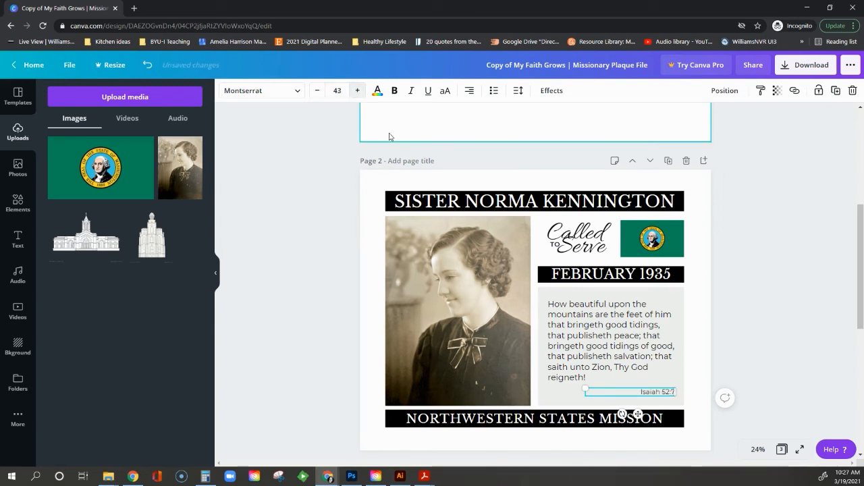
# Move the Isaiah 52:7 reference up to sit just beneath the verse.
pyautogui.click(700, 363)
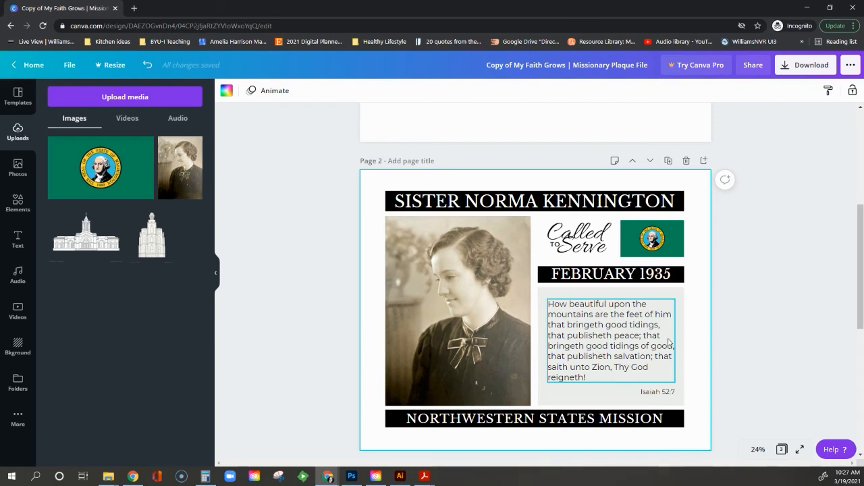
pyautogui.moveTo(655, 394); pyautogui.dragTo(655, 389)
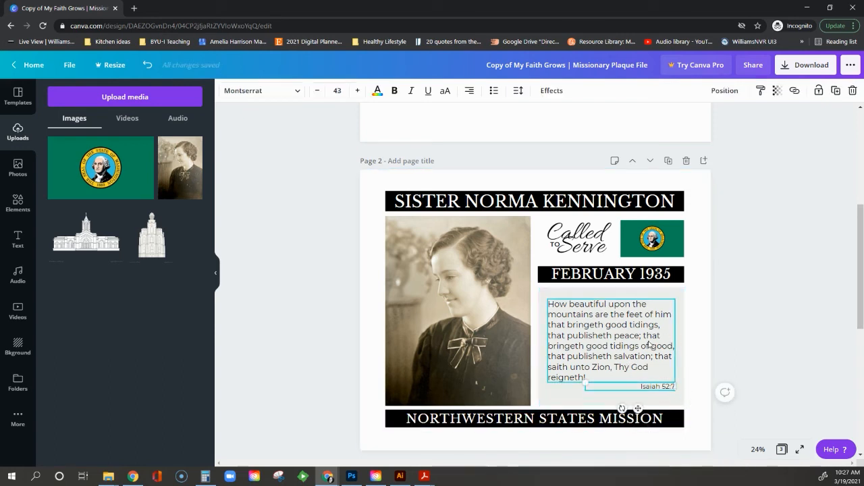
pyautogui.moveTo(653, 388); pyautogui.dragTo(652, 389)
pyautogui.scroll(-1, 560, 412)
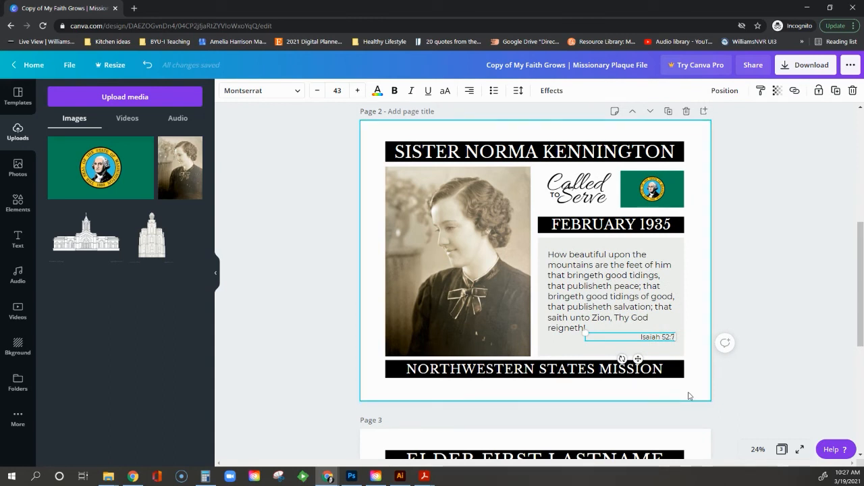
pyautogui.click(706, 256)
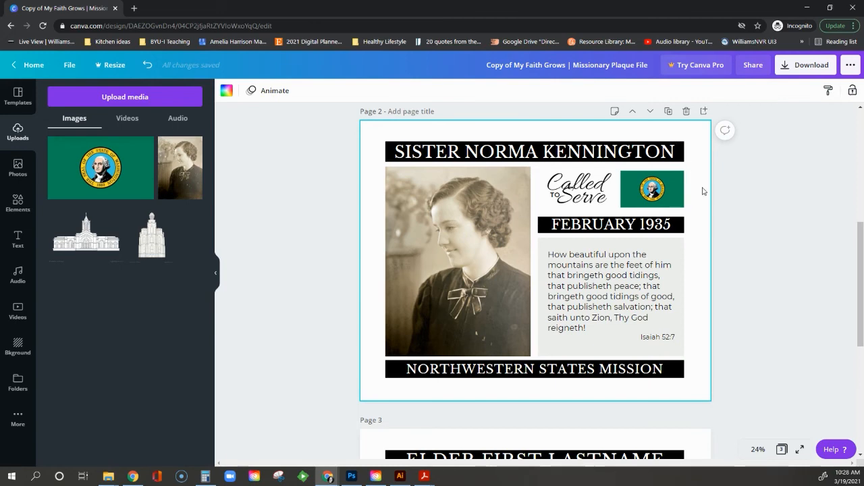
# Duplicate Page 2 and swap the photo on the new Page 3 for the vintage portrait.
pyautogui.click(668, 112)
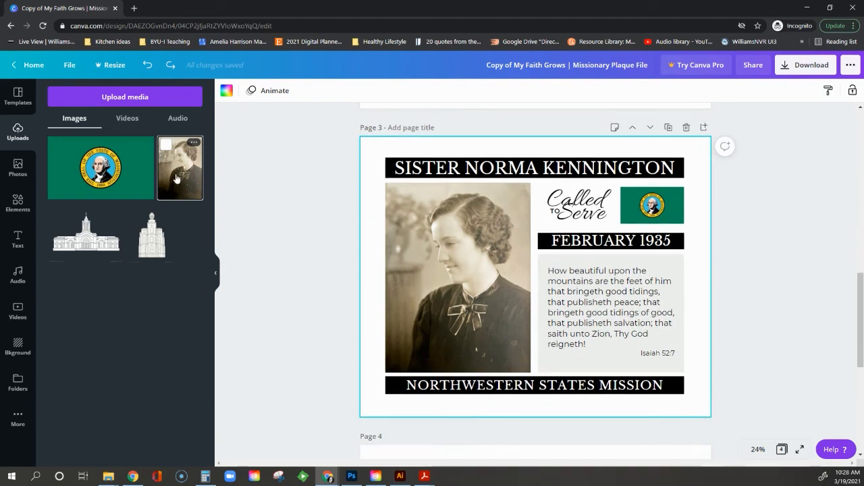
pyautogui.moveTo(177, 179); pyautogui.dragTo(426, 255)
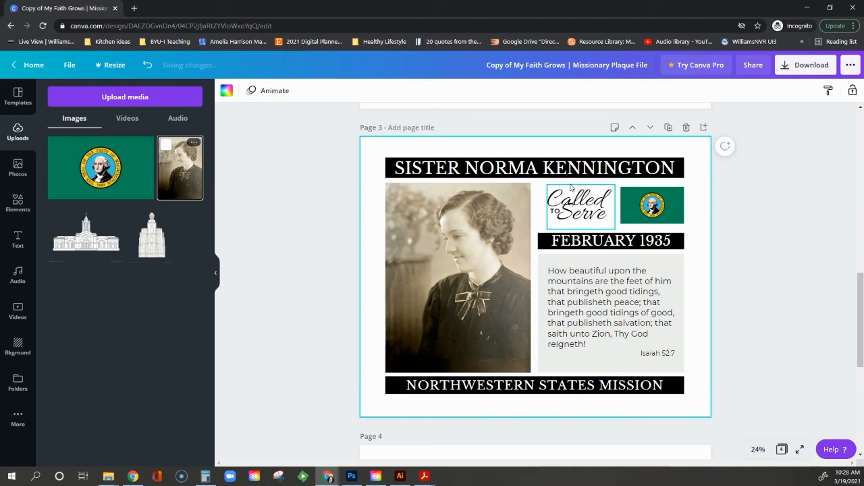
pyautogui.click(812, 67)
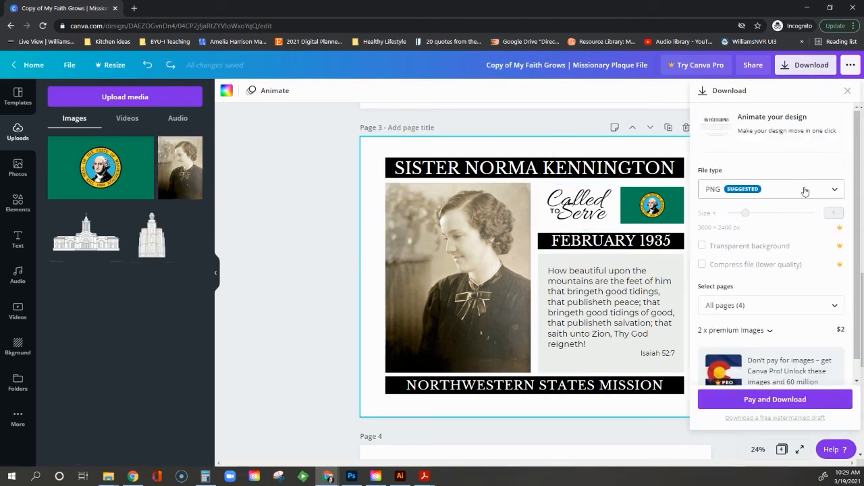
# Download only Page 2 as a PNG image.
pyautogui.click(835, 192)
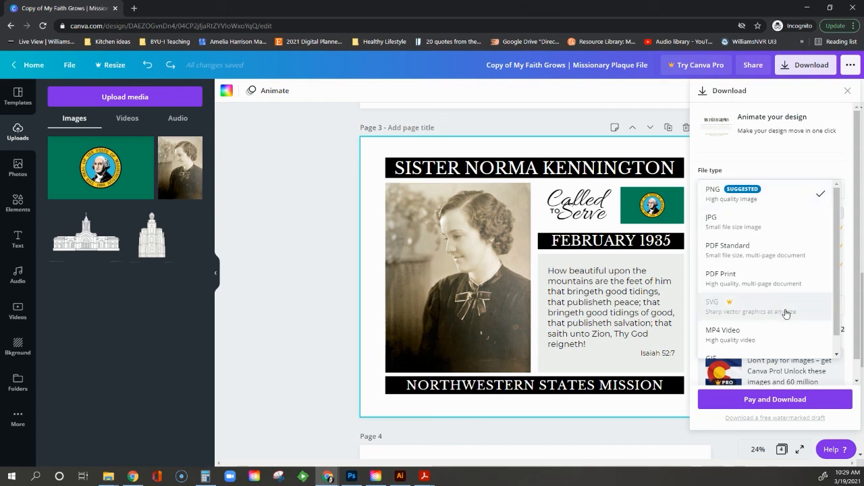
pyautogui.scroll(-1, 785, 311)
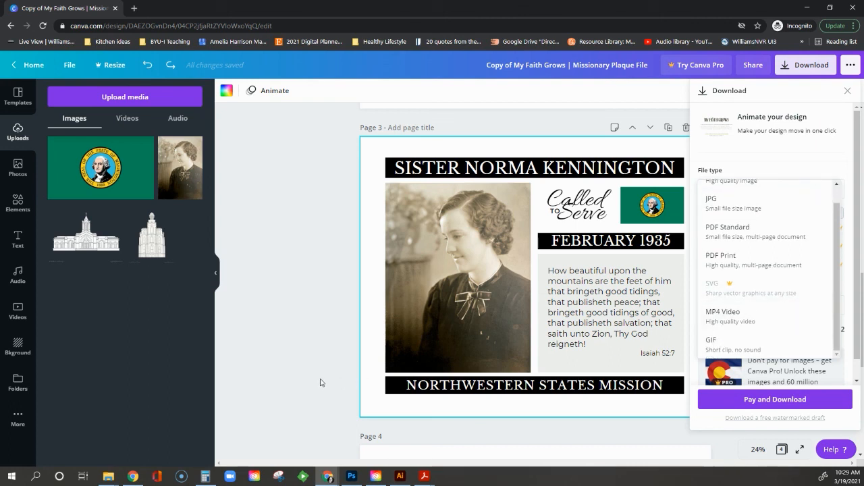
pyautogui.click(321, 383)
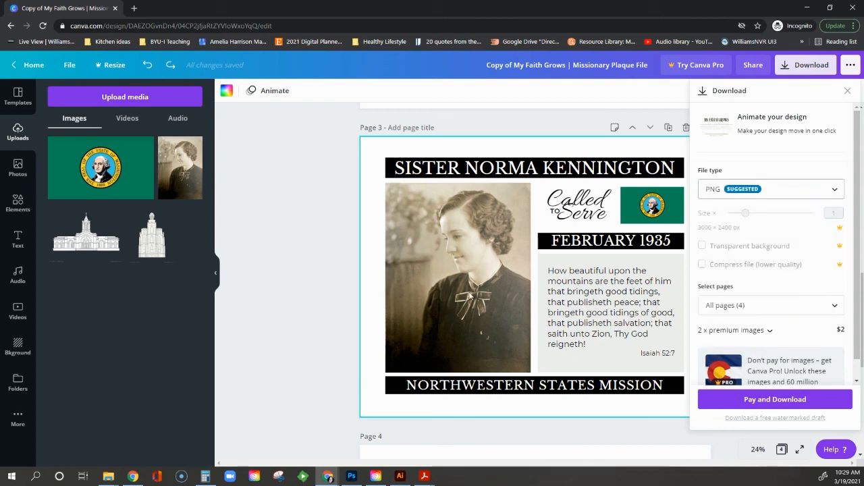
pyautogui.click(823, 308)
pyautogui.scroll(-1, 824, 223)
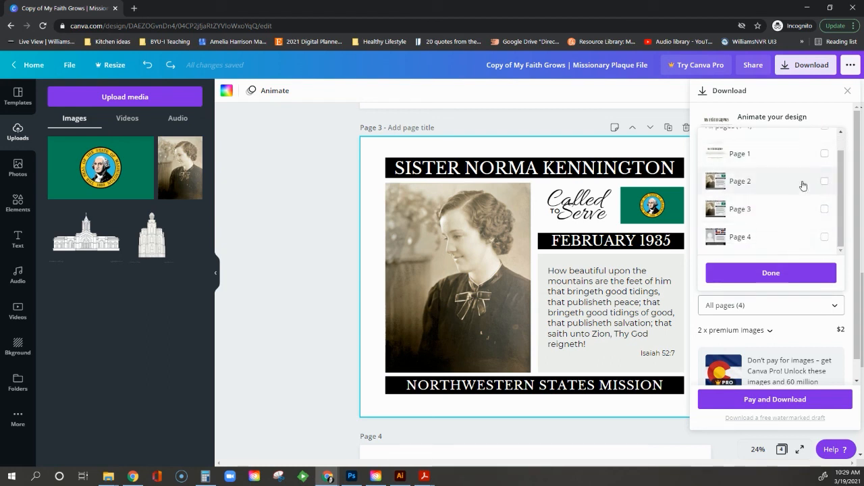
pyautogui.click(825, 182)
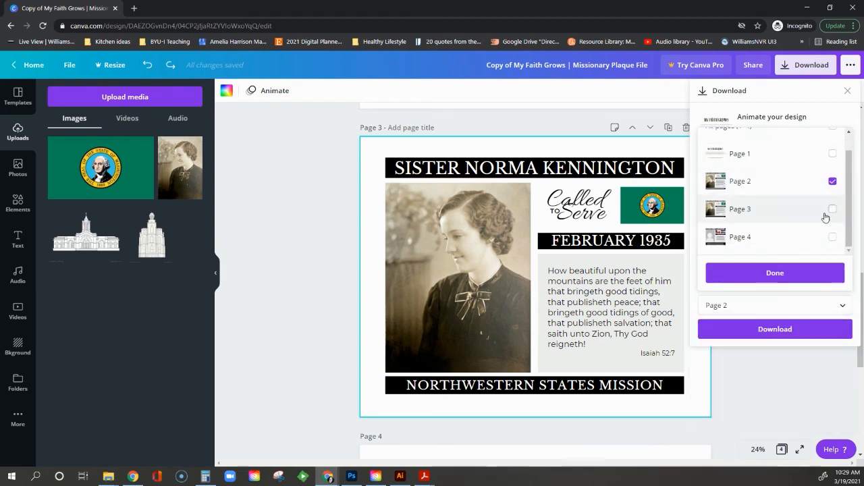
pyautogui.click(782, 272)
pyautogui.click(773, 331)
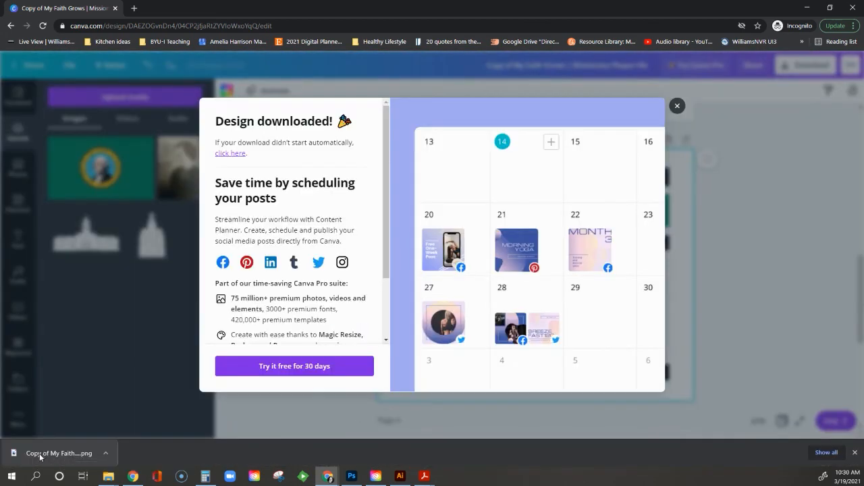
# Check the downloaded PNG, then close the viewer and the download confirmation.
pyautogui.click(39, 456)
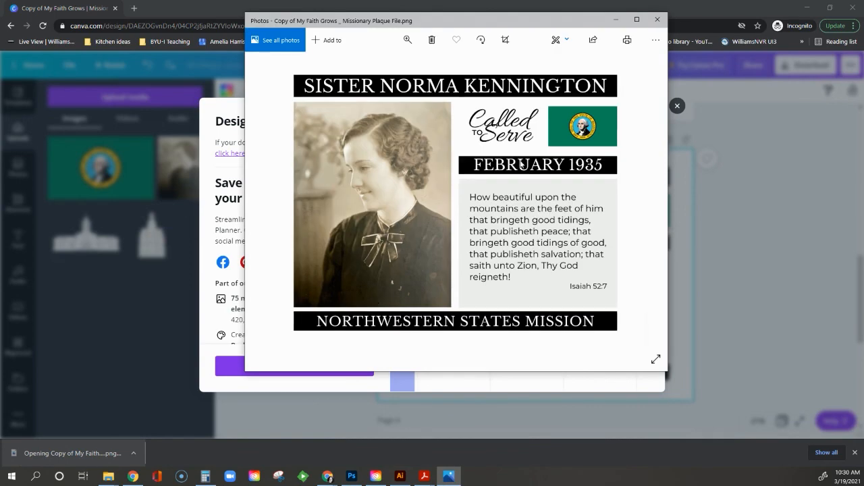
pyautogui.click(657, 19)
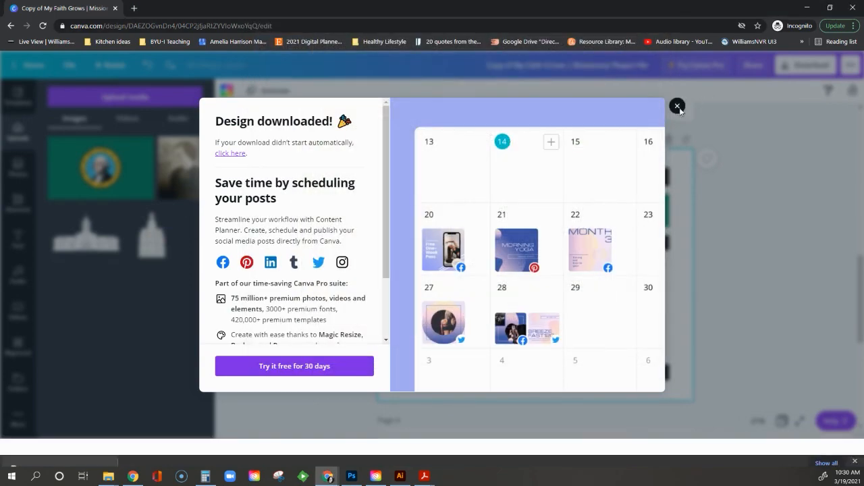
pyautogui.click(677, 121)
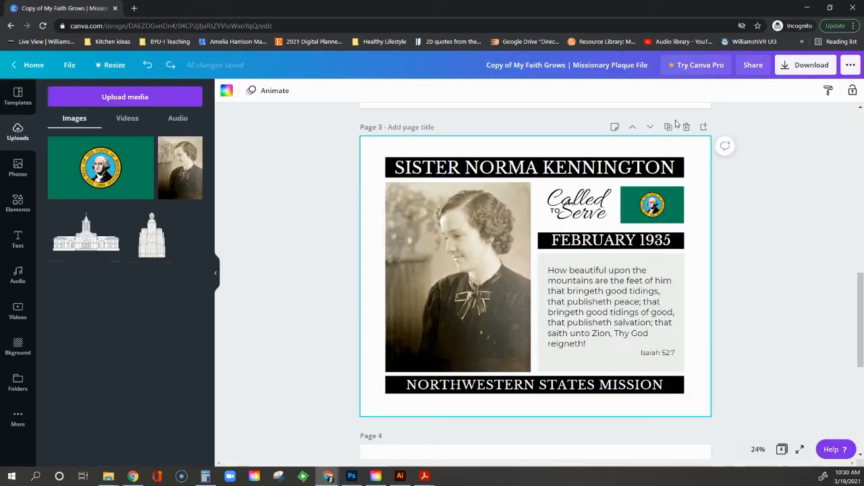